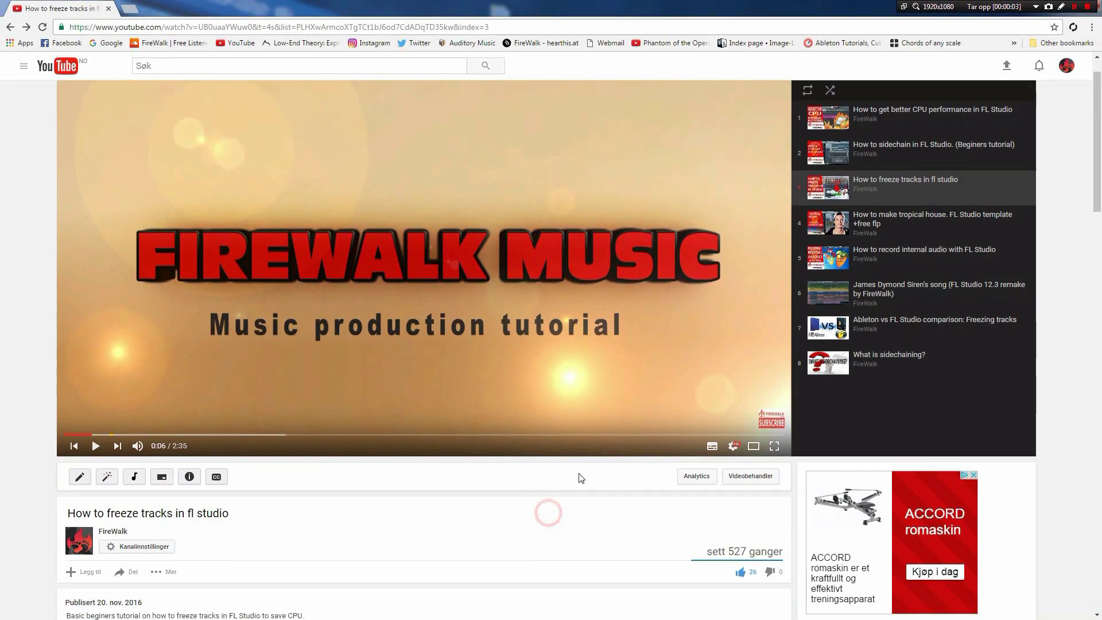
scroll(549, 518, down, 3)
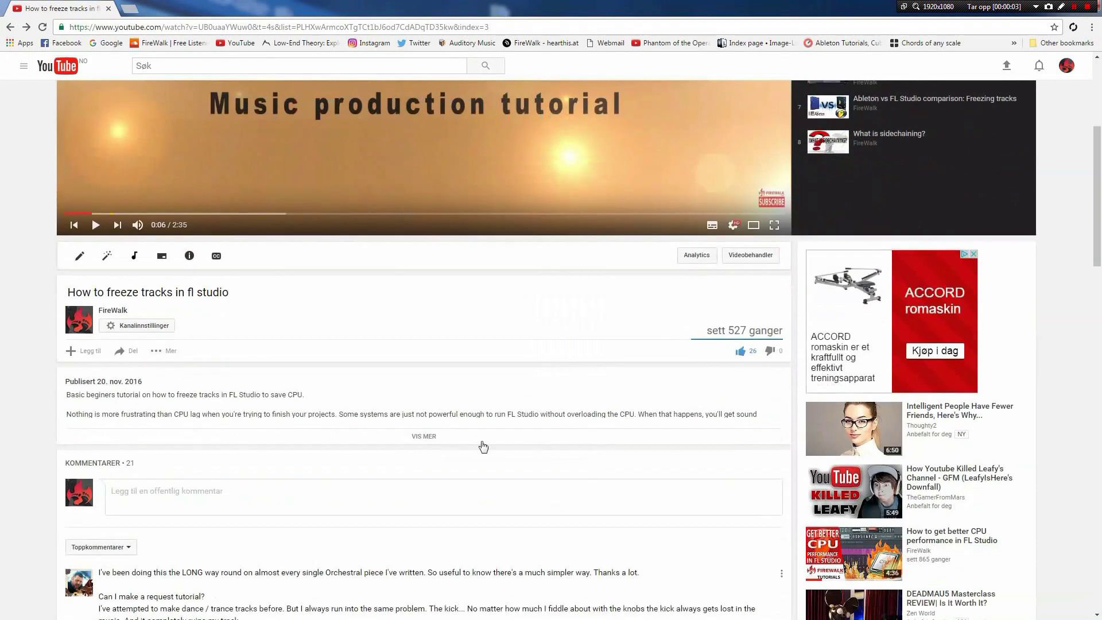
Show the full description under the 'How to freeze tracks in fl studio' video
click(446, 450)
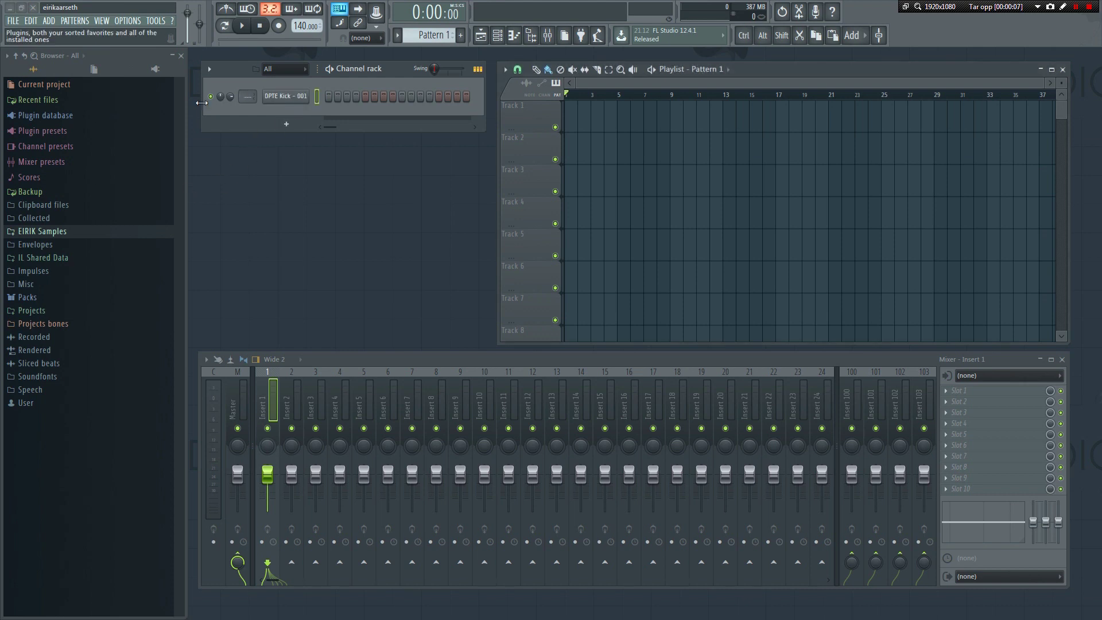
Preview DPTE Kick 001 and route it to its own free mixer insert
click(276, 97)
drag(130, 145, 301, 138)
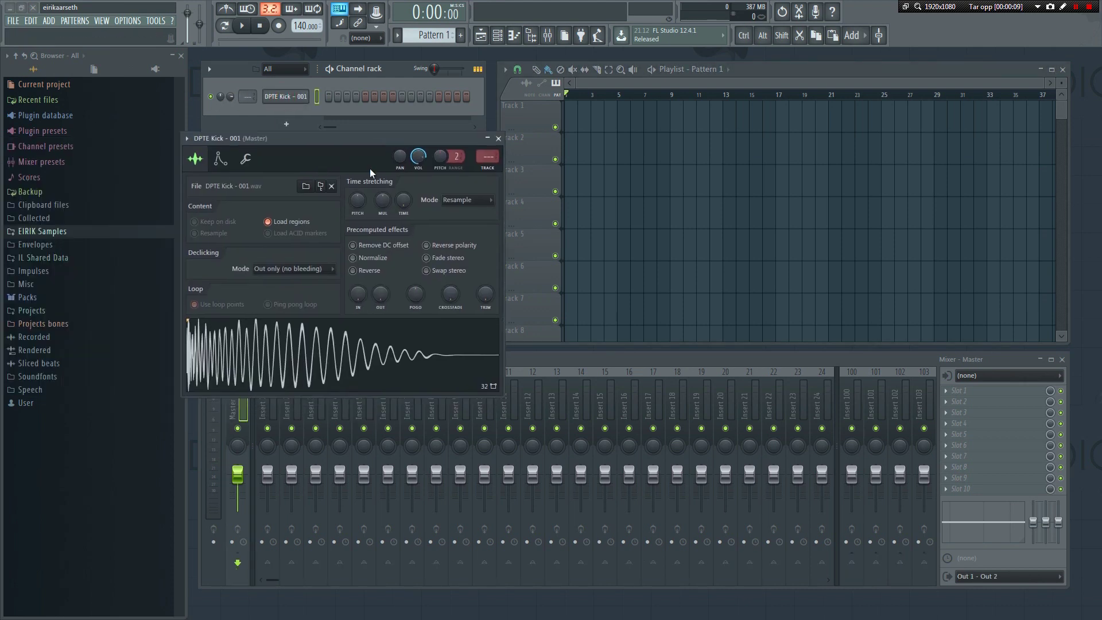
click(375, 349)
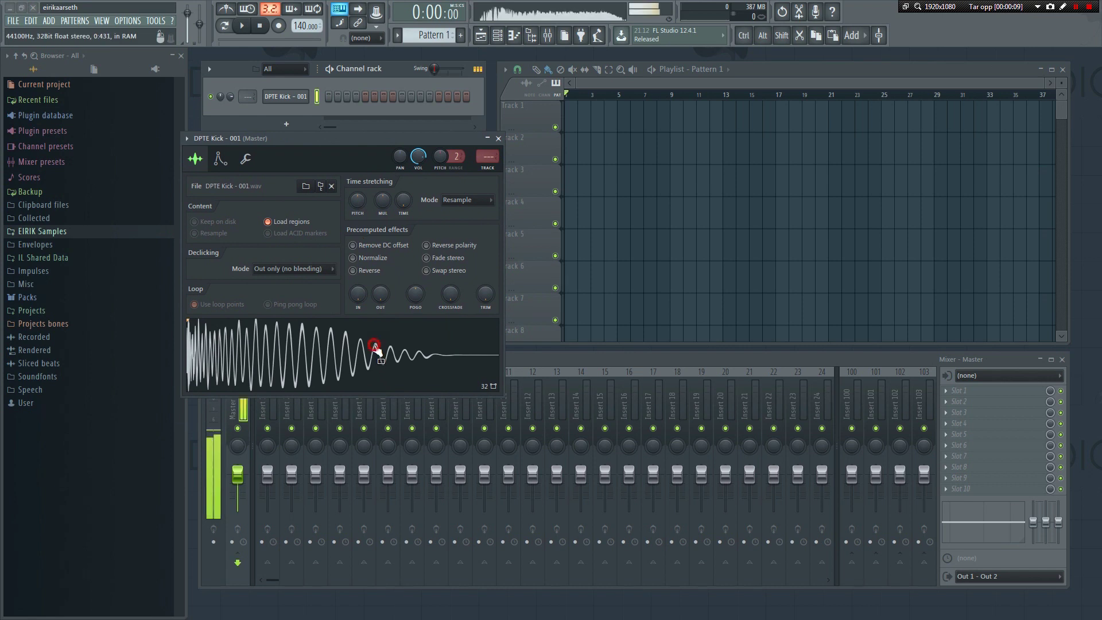
click(488, 171)
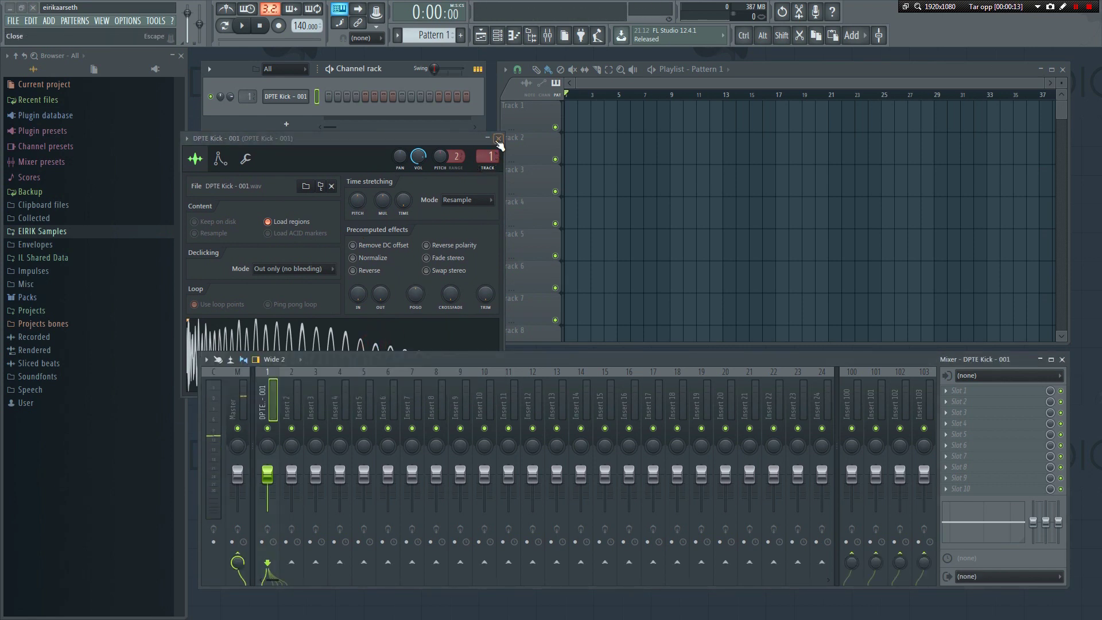
click(498, 141)
Fill every fourth kick step, place the pattern at bar 1 of Track 1, and play
right_click(292, 97)
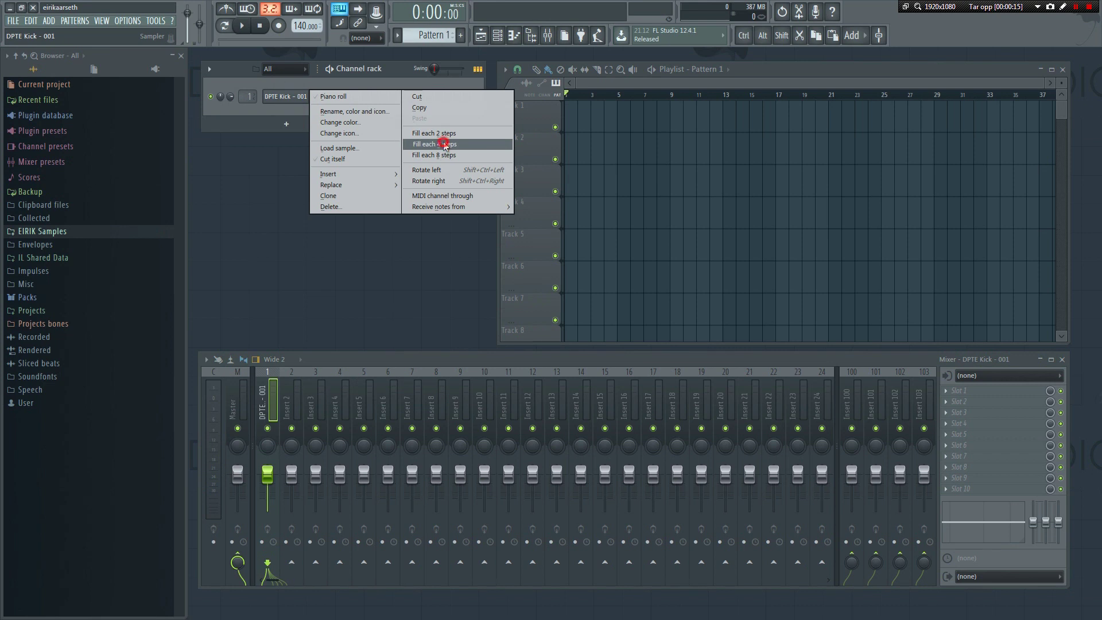
click(445, 144)
click(574, 123)
key(space)
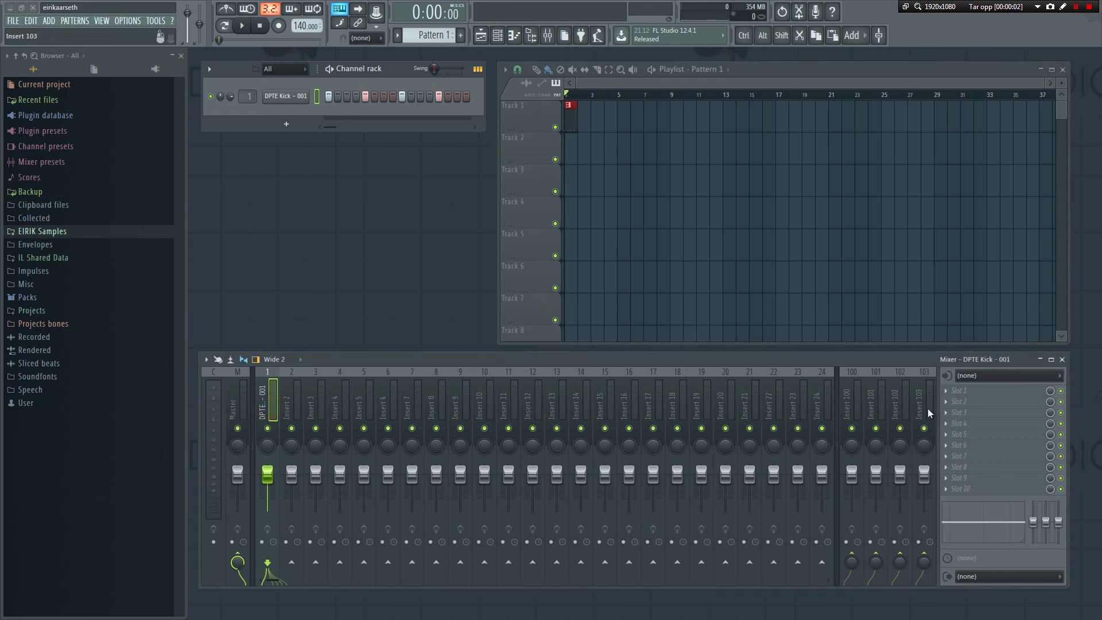
Add GTune to the kick's insert Slot 1 and play the pattern, reading D at 73.66 Hz
click(950, 395)
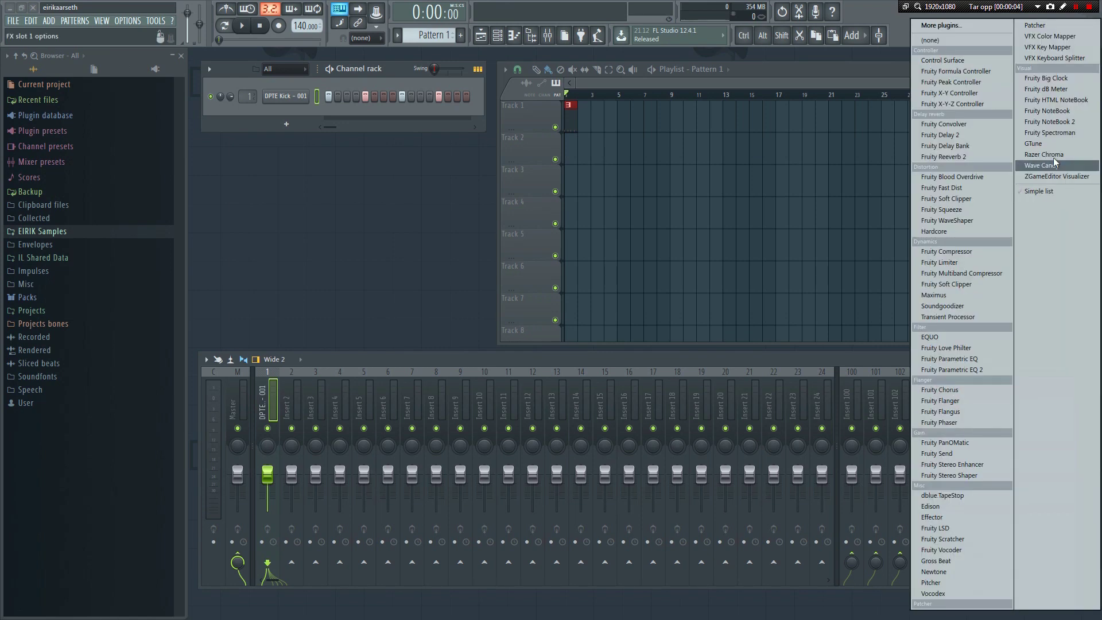
click(1041, 144)
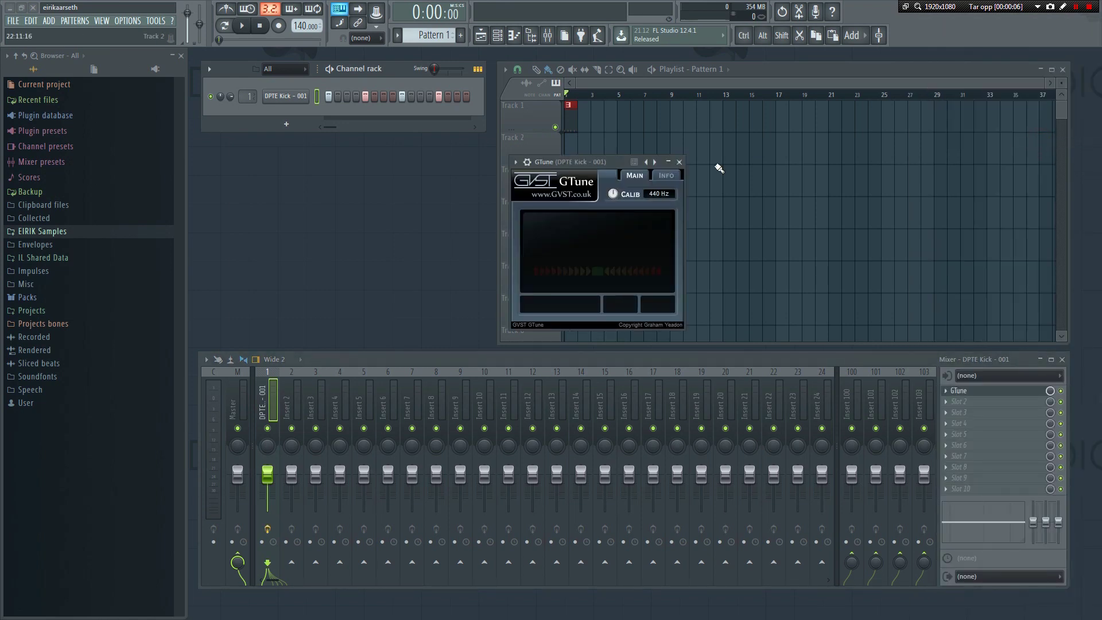
key(space)
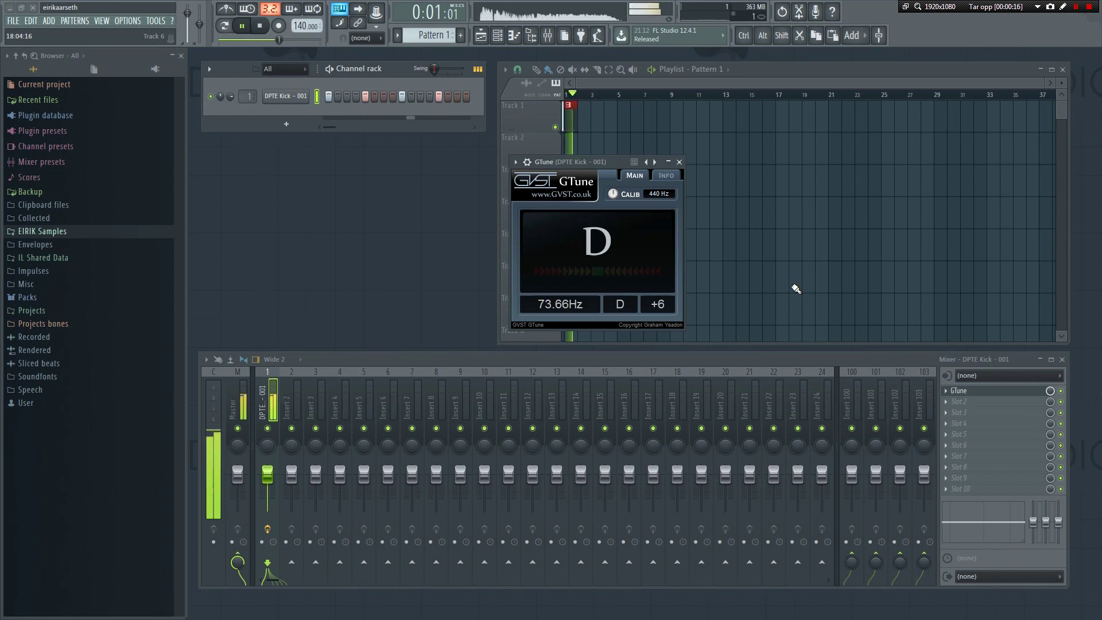
key(space)
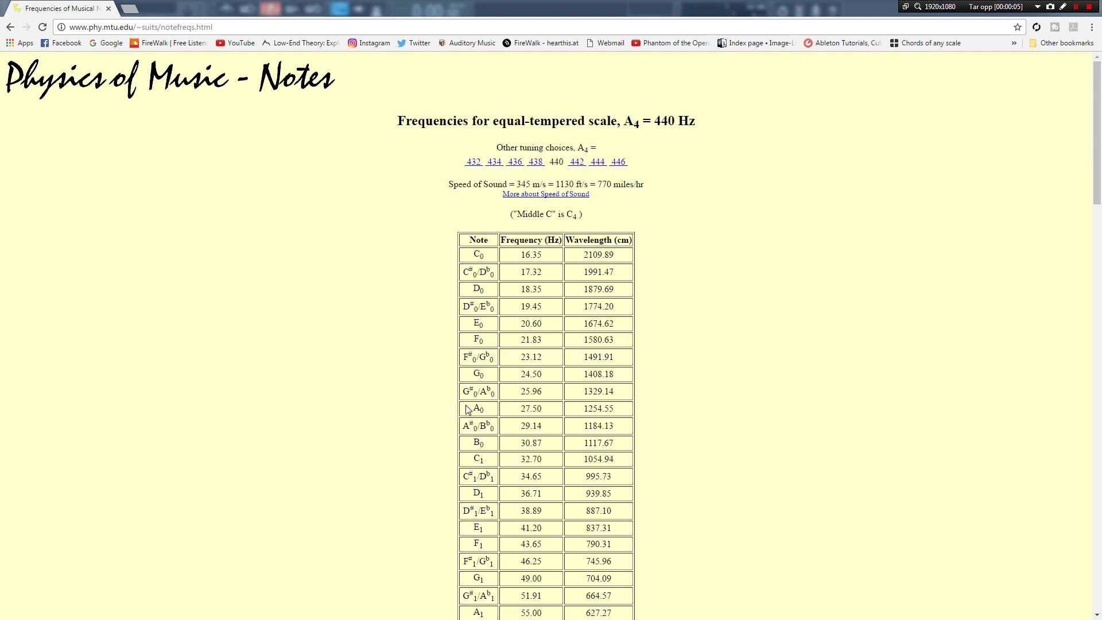
Mark the A0 row (27.50 Hz) and search Google for 'frequency of musical notes'
drag(469, 409, 501, 411)
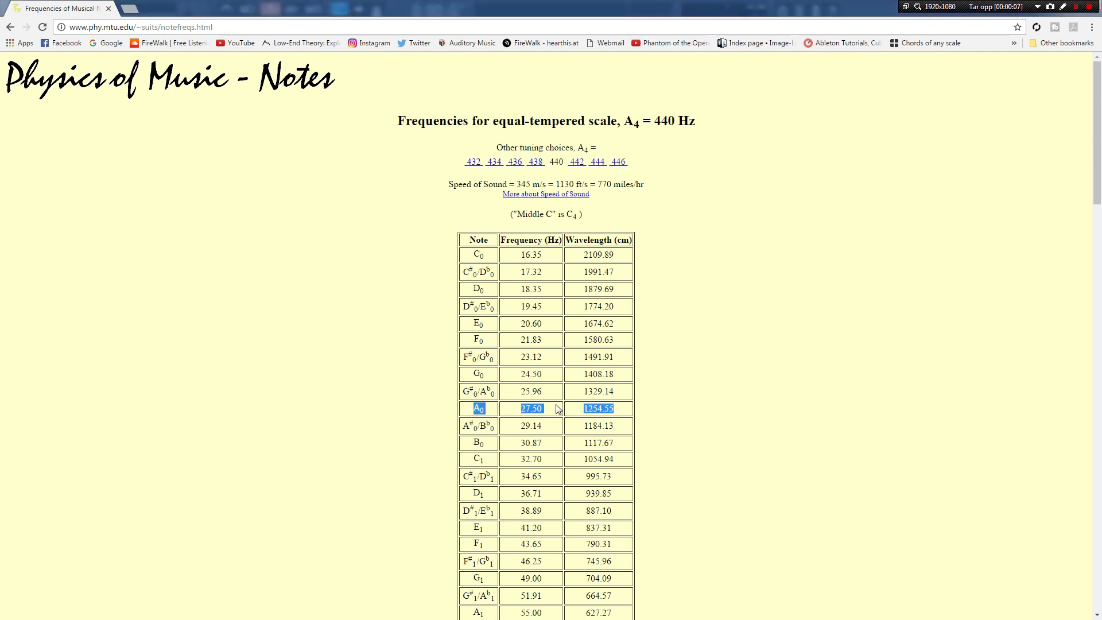
scroll(362, 396, down, 2)
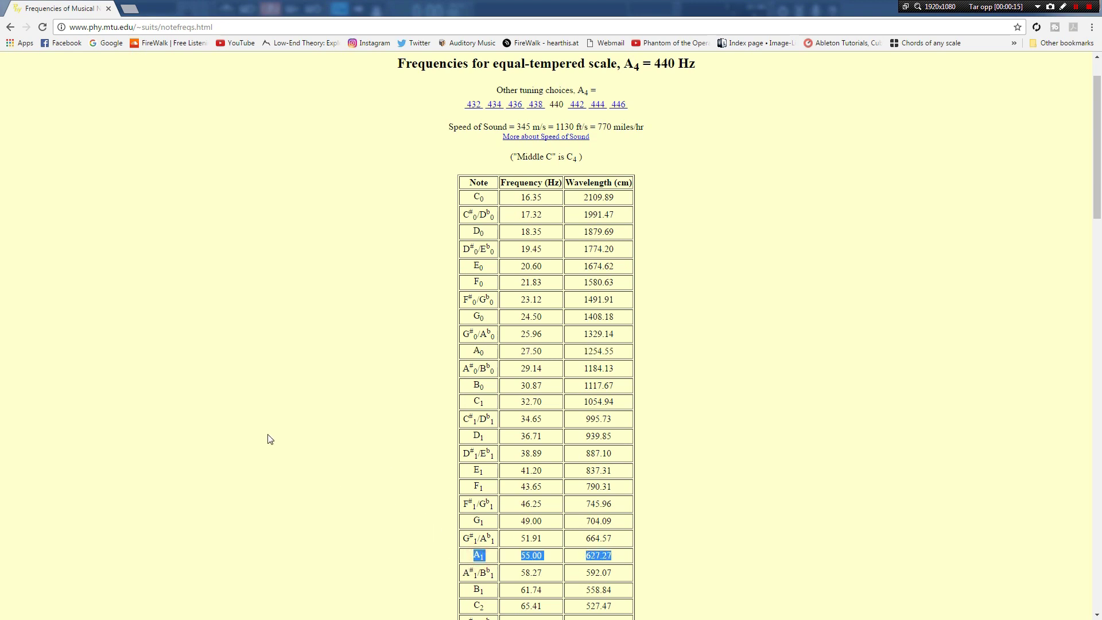
scroll(263, 433, down, 2)
scroll(261, 433, down, 2)
scroll(260, 433, down, 2)
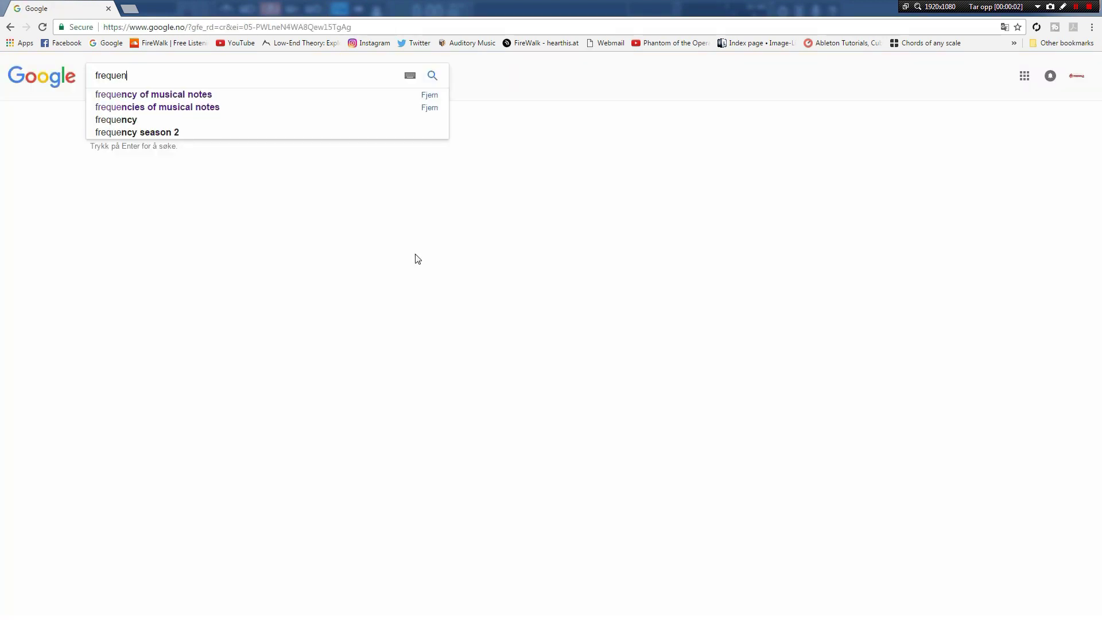
text(cy of)
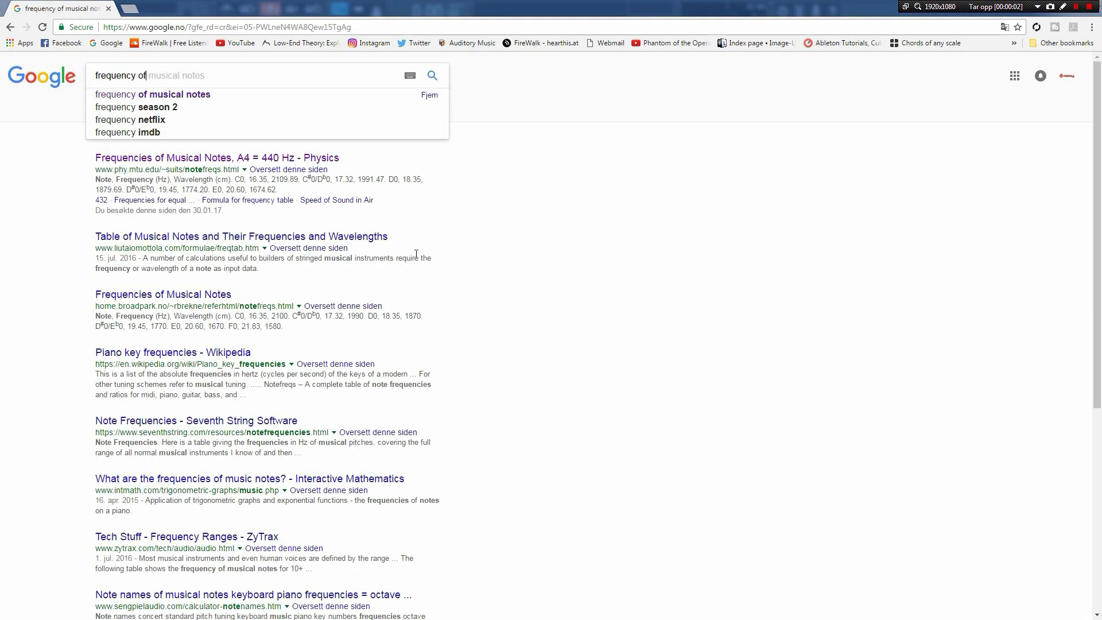
text(tes)
key(Return)
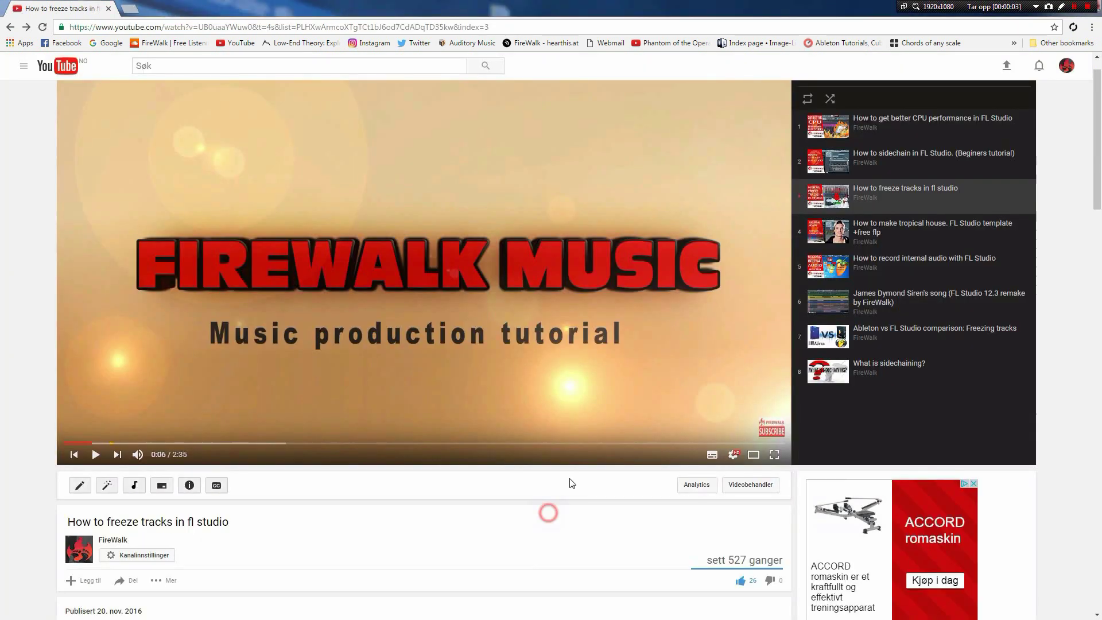
scroll(572, 478, down, 3)
Expand the full description of the YouTube video with VIS MER
click(414, 439)
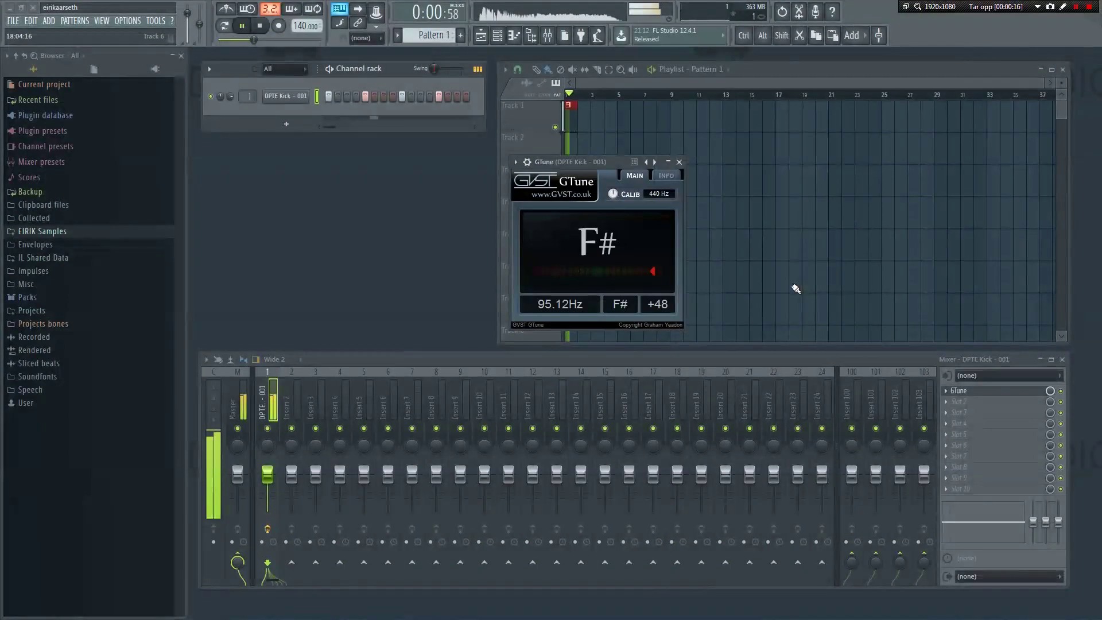
Retune the kick's Time stretching PITCH during playback, GTune moving from 50.10 to 64.16 Hz
key(space)
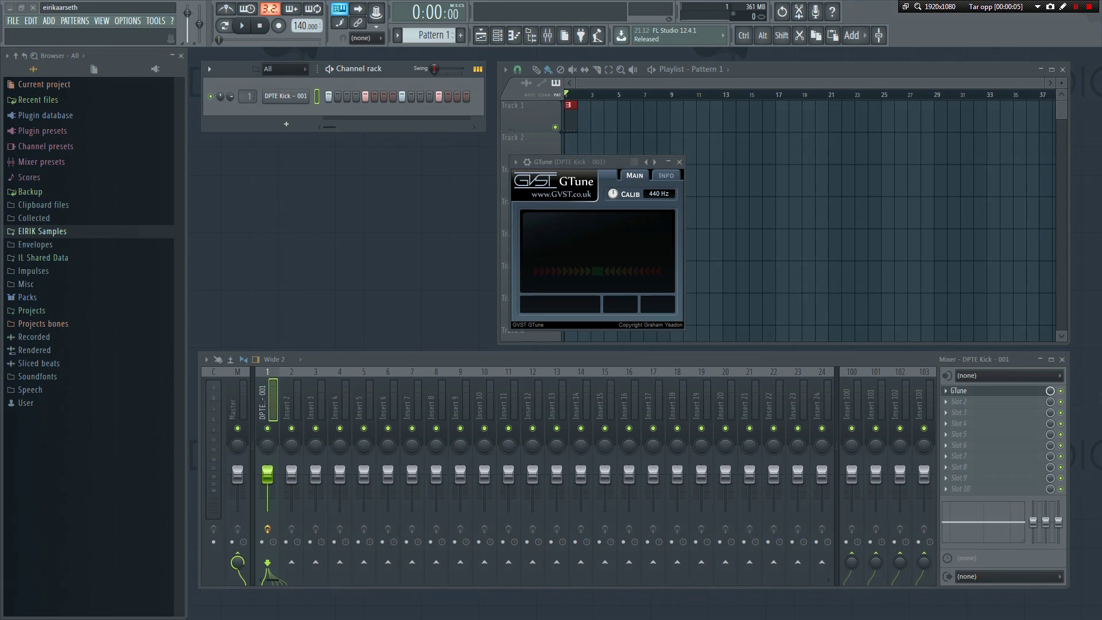
click(285, 95)
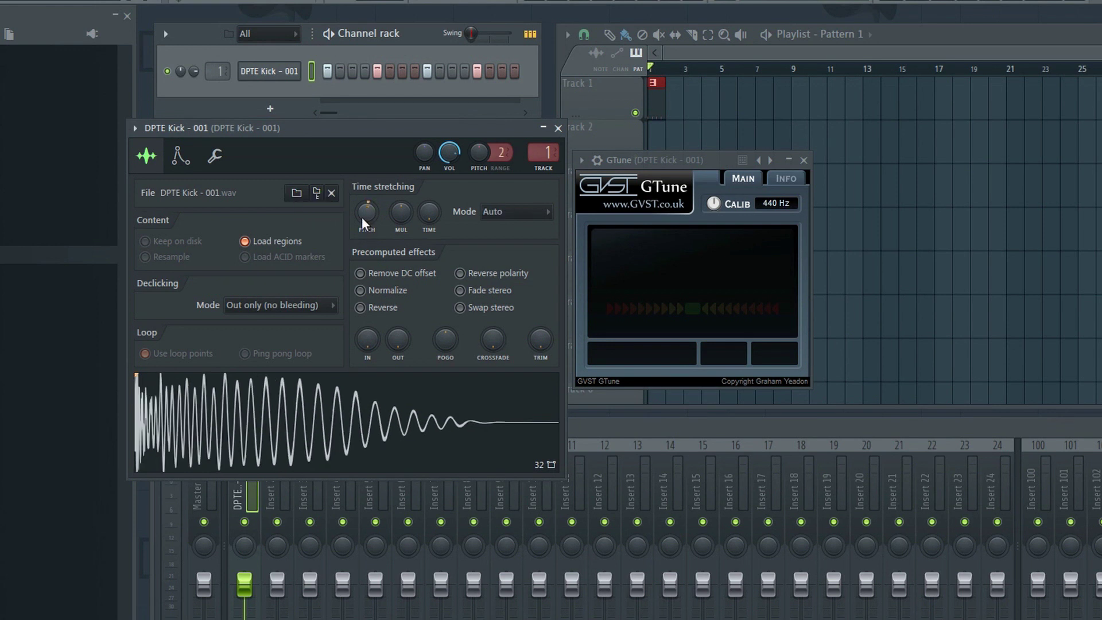
drag(367, 211, 366, 222)
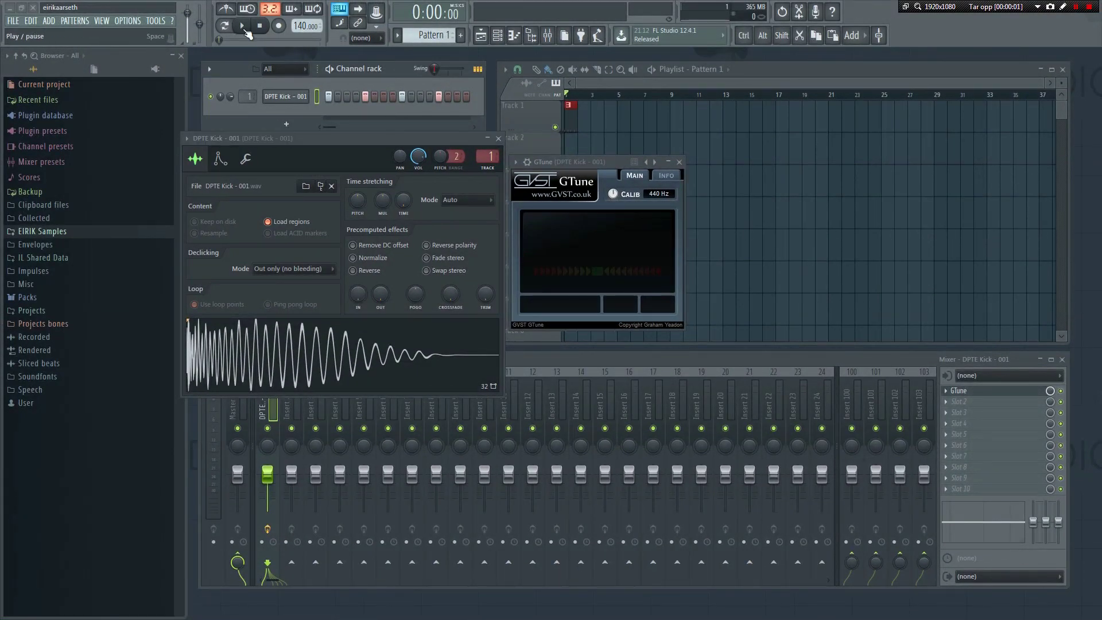
click(244, 26)
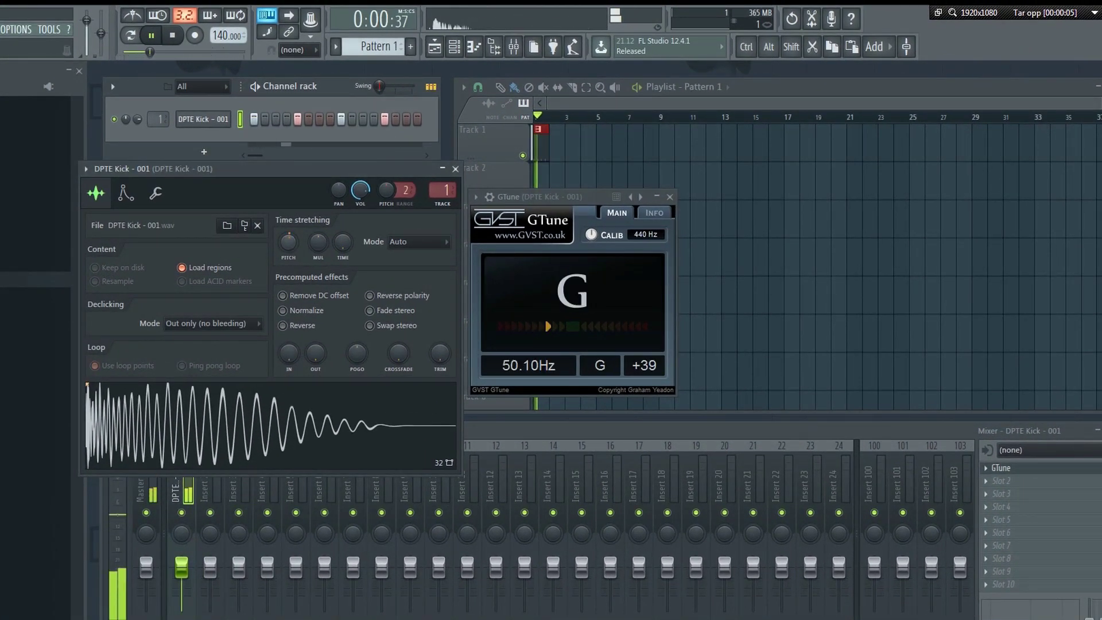
drag(289, 254, 289, 249)
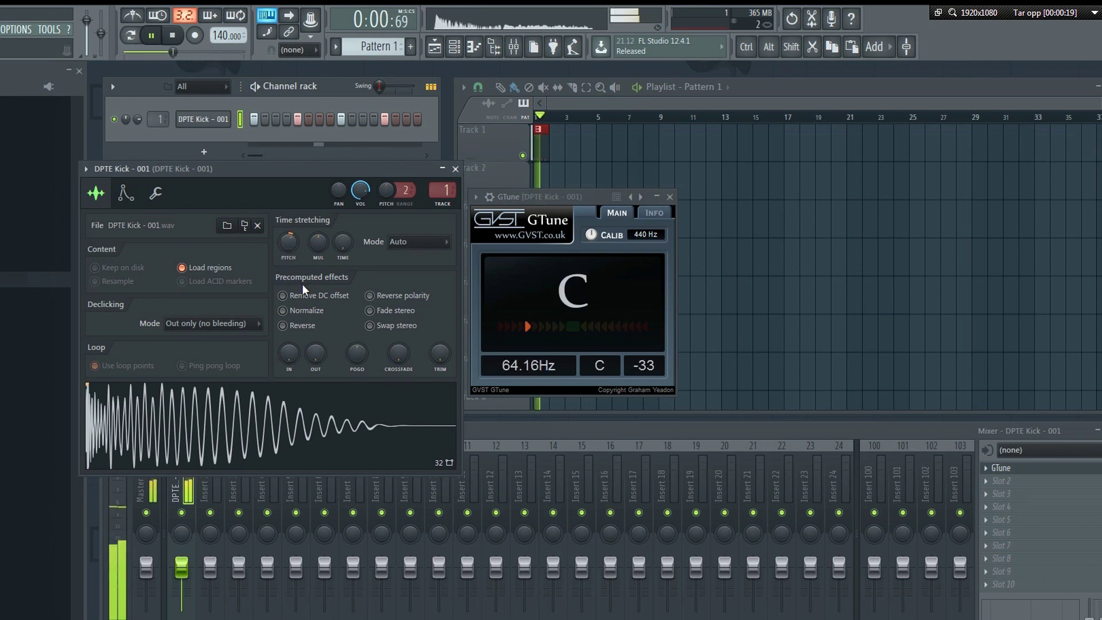
key(space)
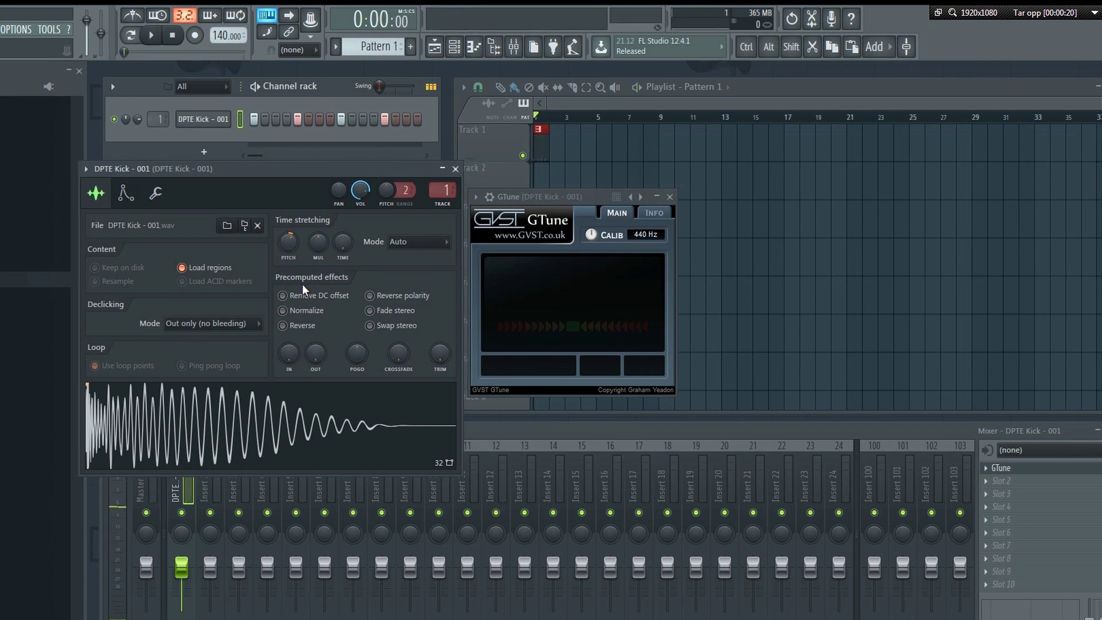